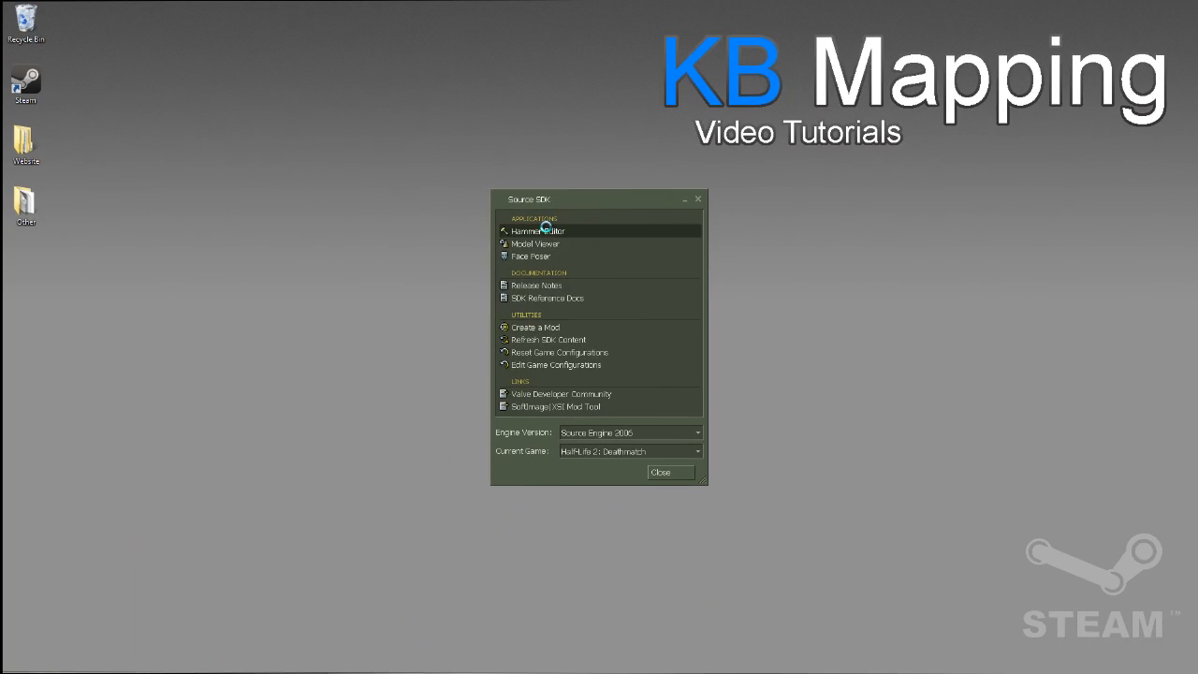
# Step: Launch the Hammer Editor from the Source SDK and create a new map
pyautogui.doubleClick(309, 291)
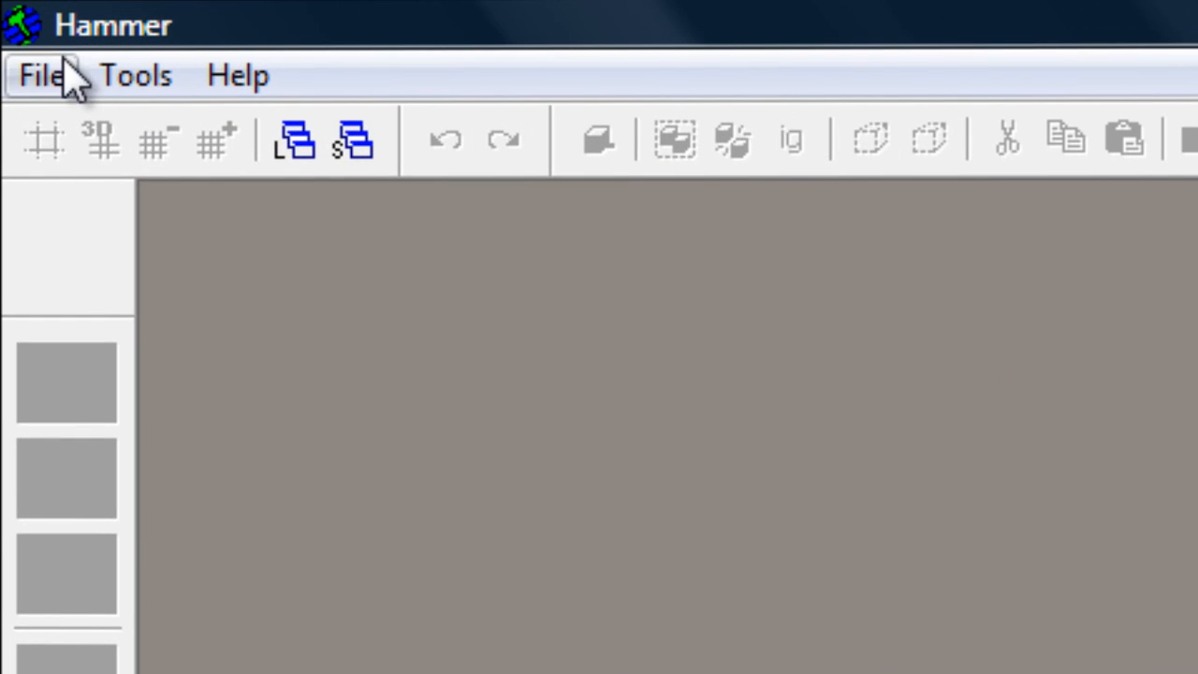
pyautogui.click(14, 19)
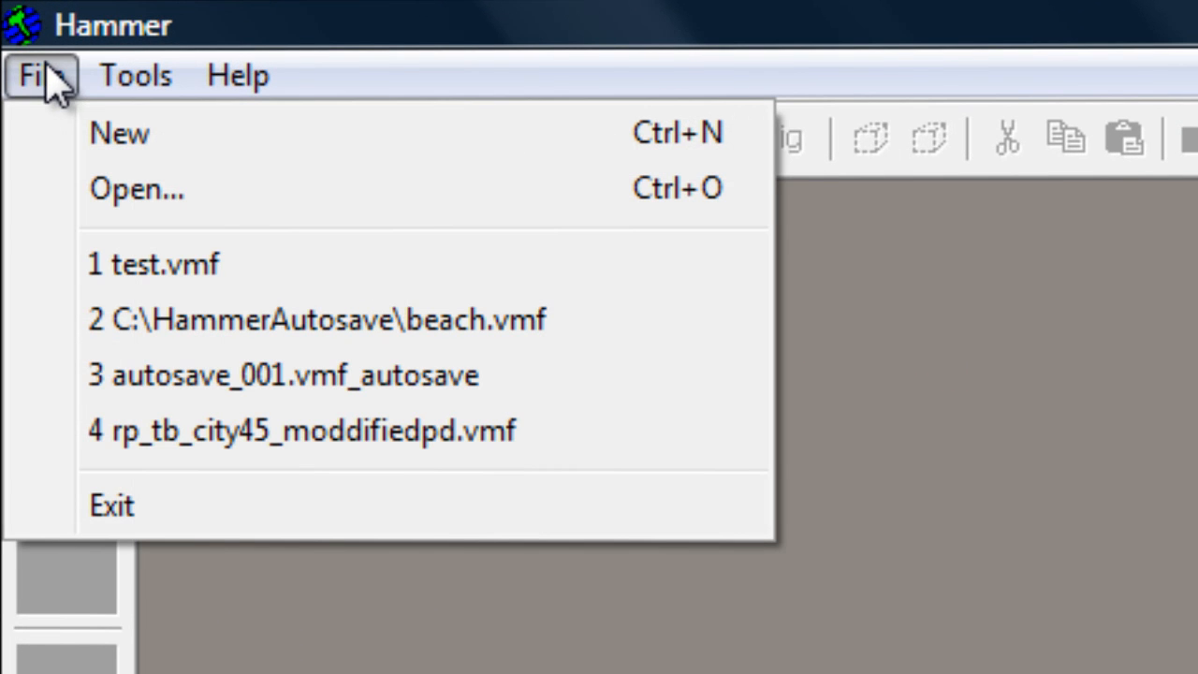
pyautogui.click(49, 136)
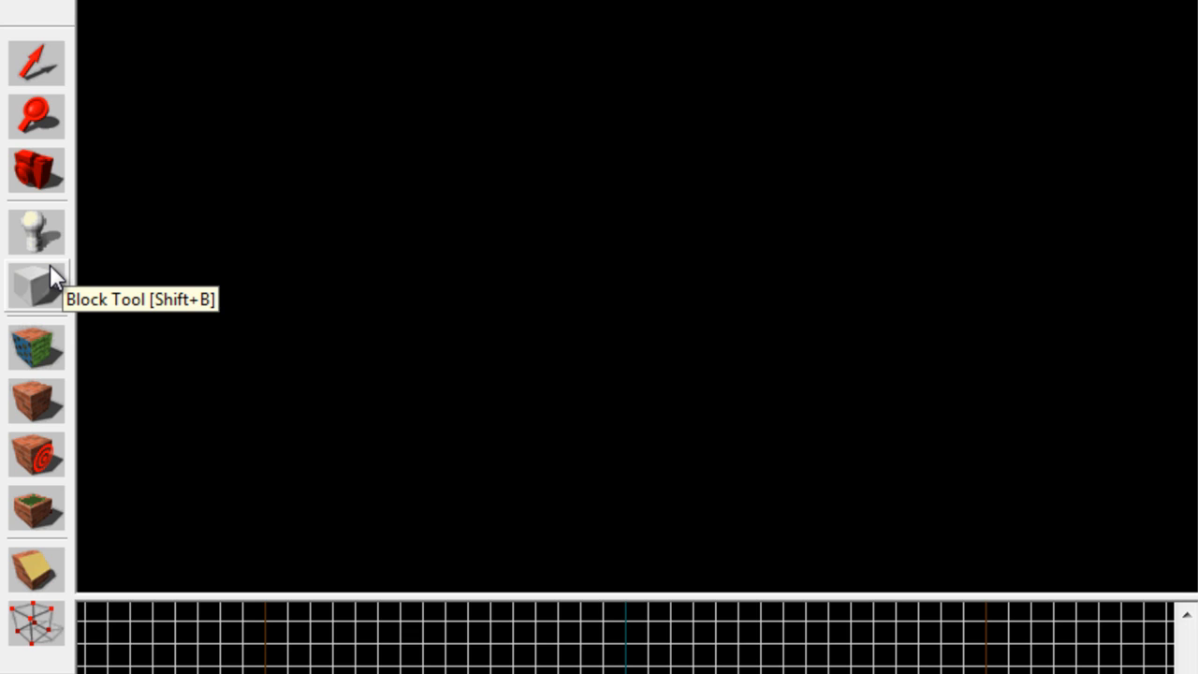
# Step: Create a block 768 units wide, 768 units long and 256 units high with the Block Tool around the vertical axis
pyautogui.click(44, 271)
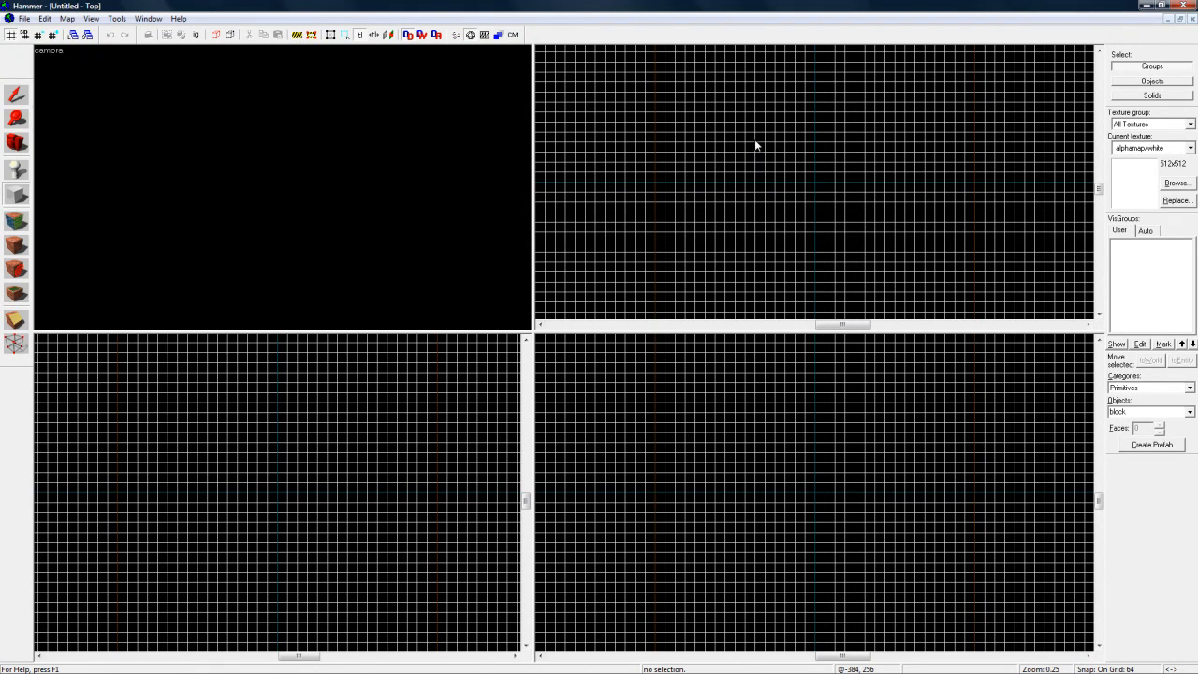
pyautogui.moveTo(754, 139); pyautogui.dragTo(881, 245)
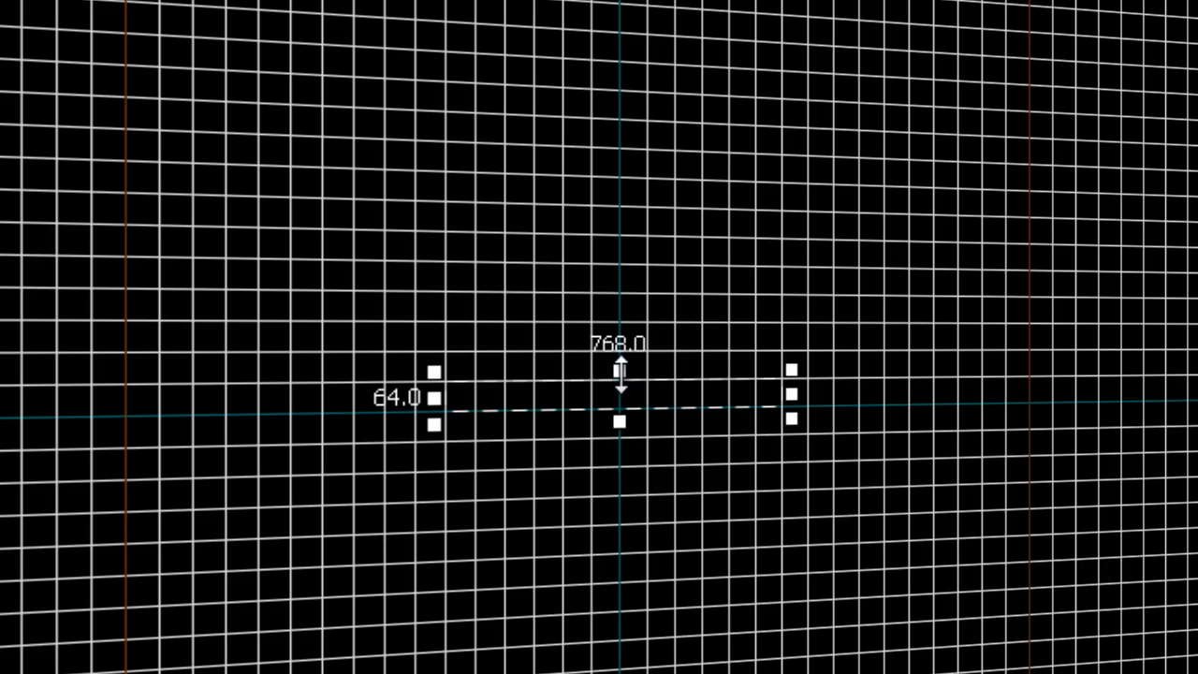
pyautogui.moveTo(620, 375); pyautogui.dragTo(618, 136)
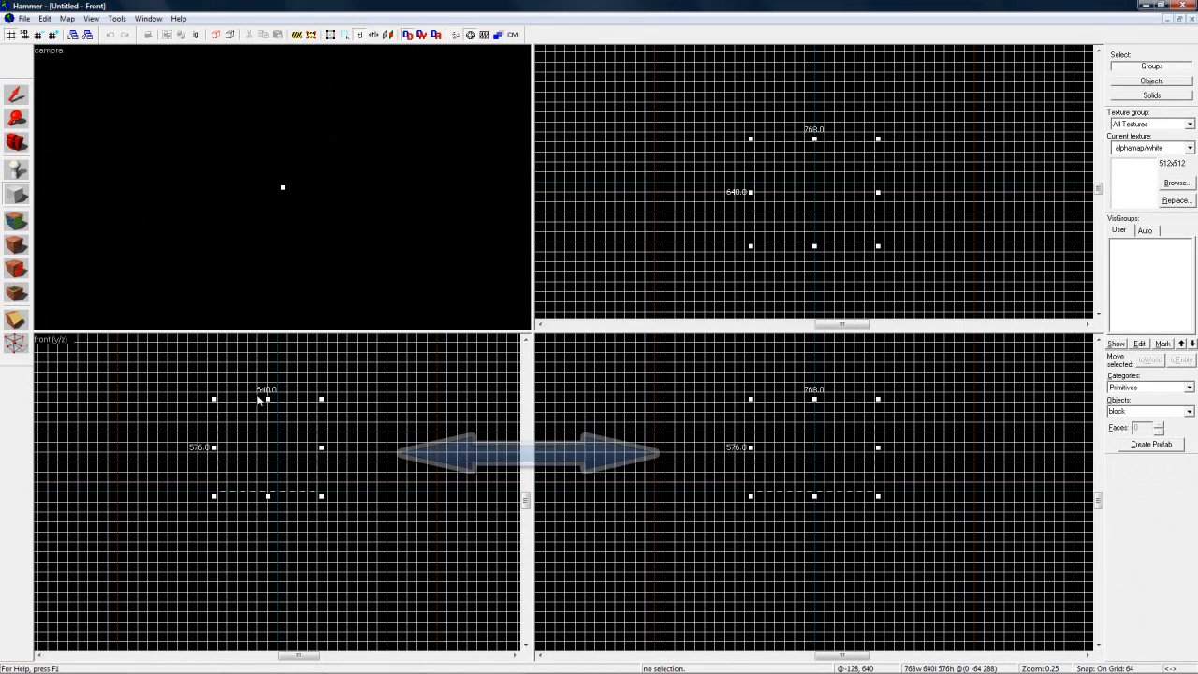
pyautogui.moveTo(268, 398); pyautogui.dragTo(267, 451)
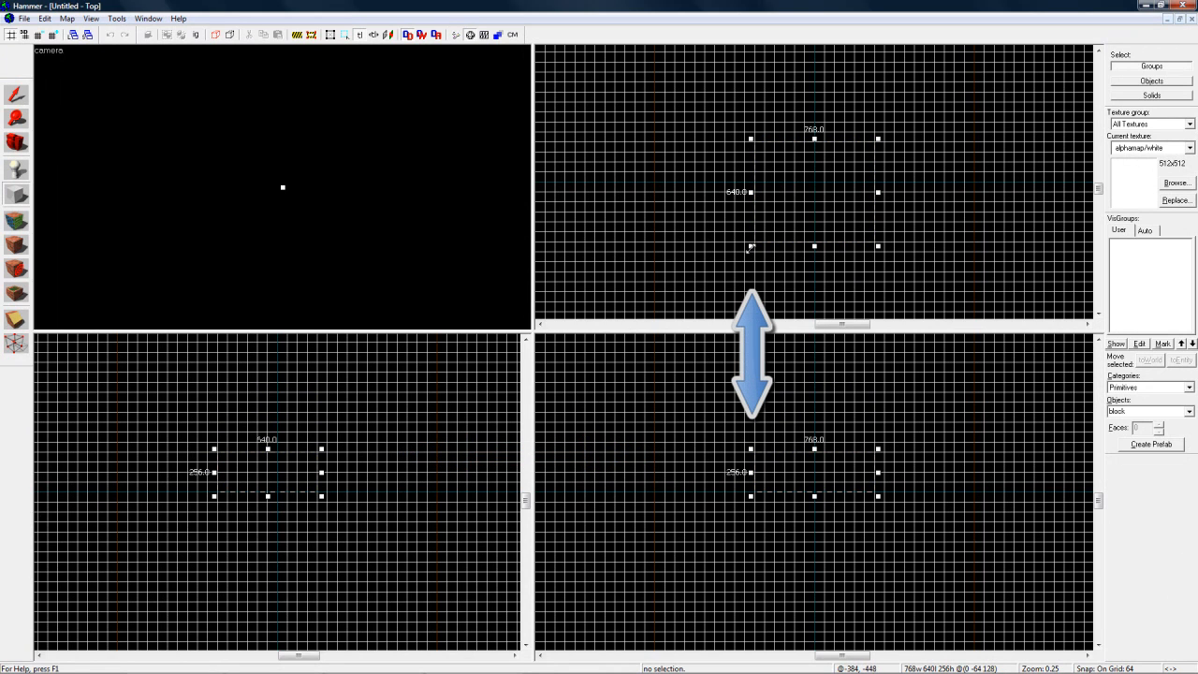
pyautogui.moveTo(750, 248)
pyautogui.mouseDown()
pyautogui.moveTo(679, 293)
pyautogui.moveTo(781, 235)
pyautogui.moveTo(750, 267)
pyautogui.mouseUp()
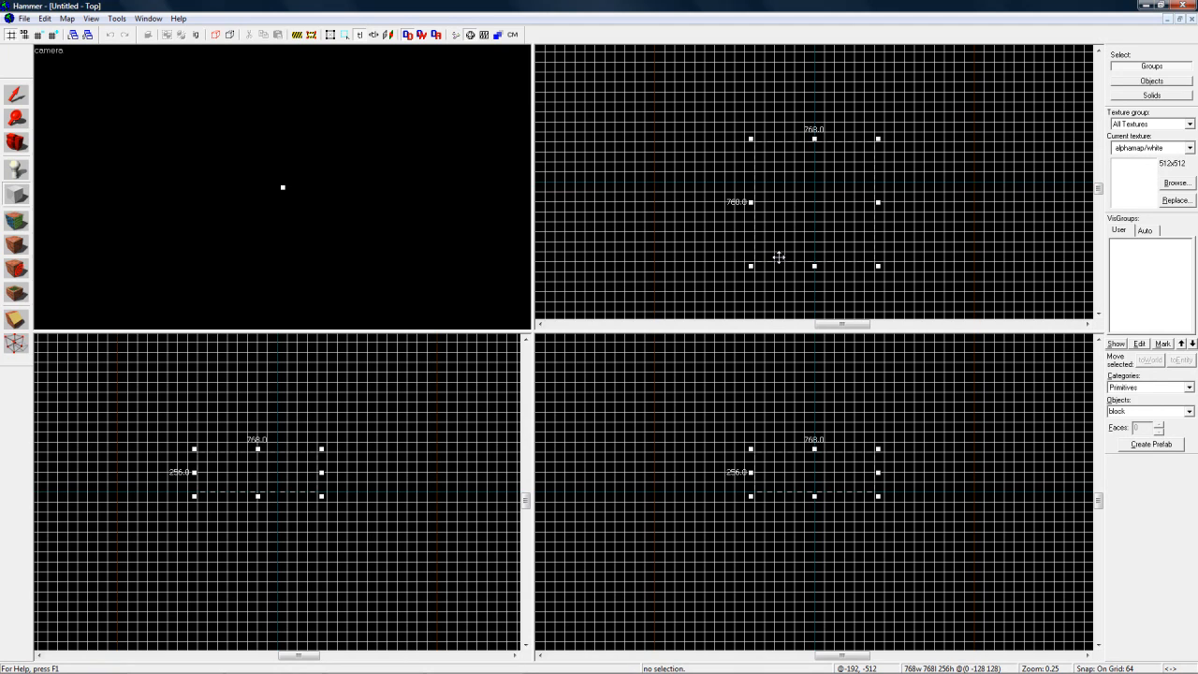
pyautogui.press('Return')
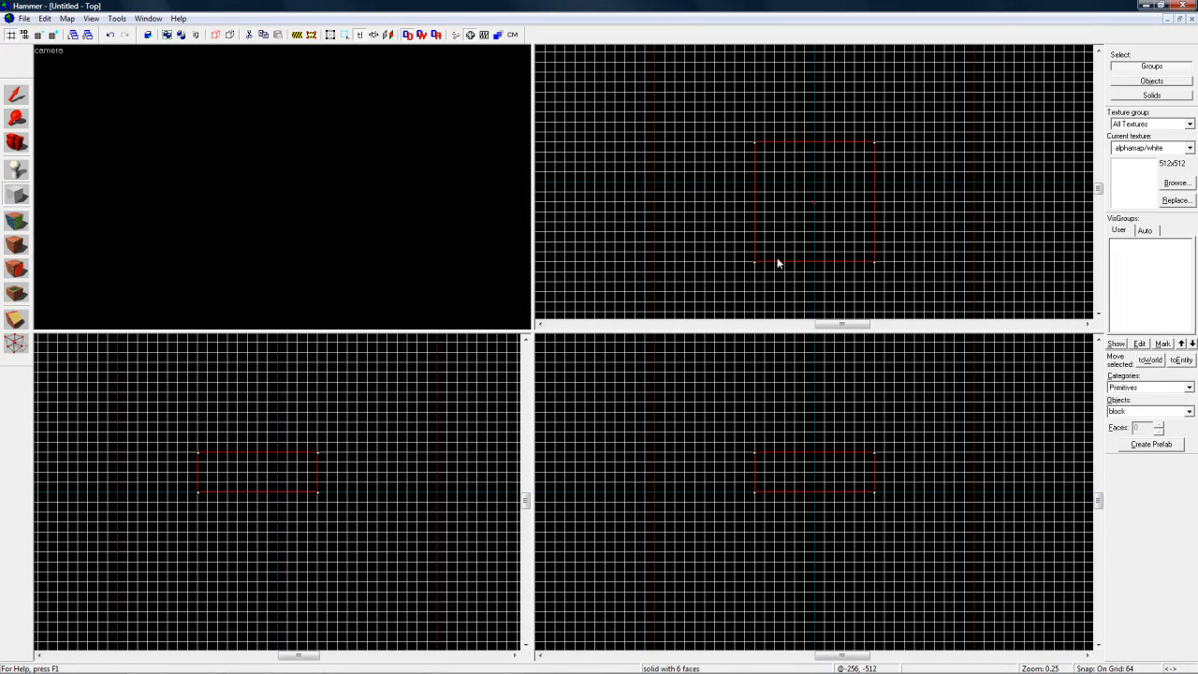
# Step: Create a second block 640 units wide, 768 units long and 64 units high beside the first one in the top view
pyautogui.moveTo(608, 127); pyautogui.dragTo(734, 279)
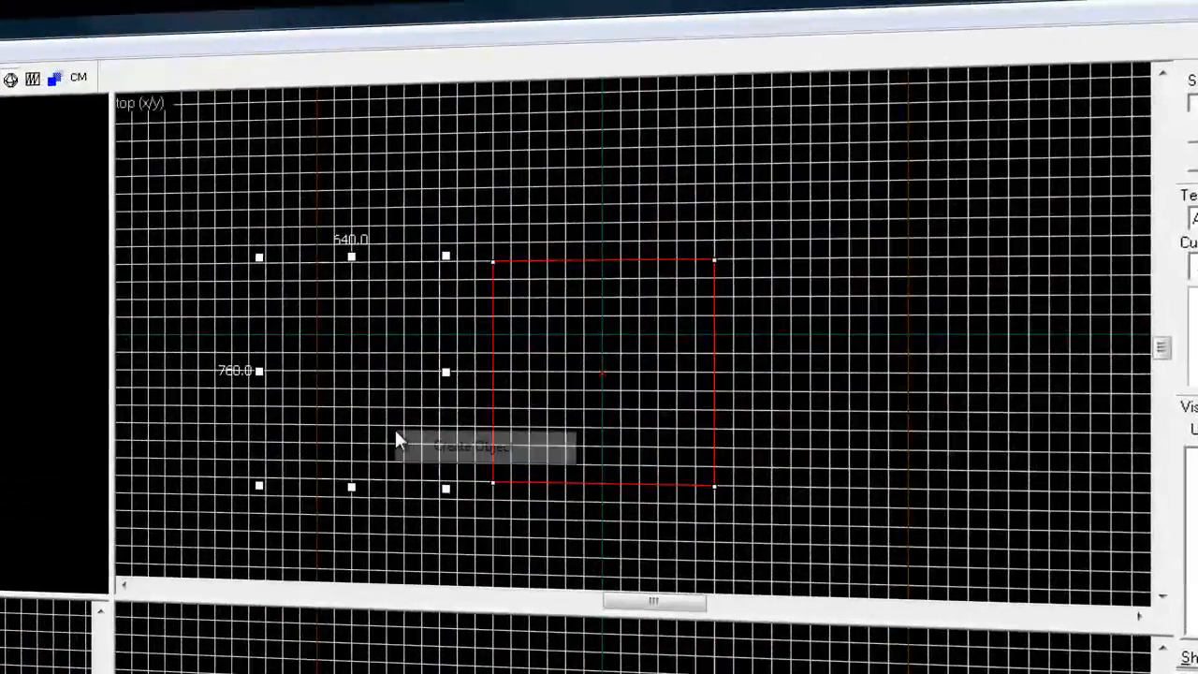
pyautogui.rightClick(698, 239)
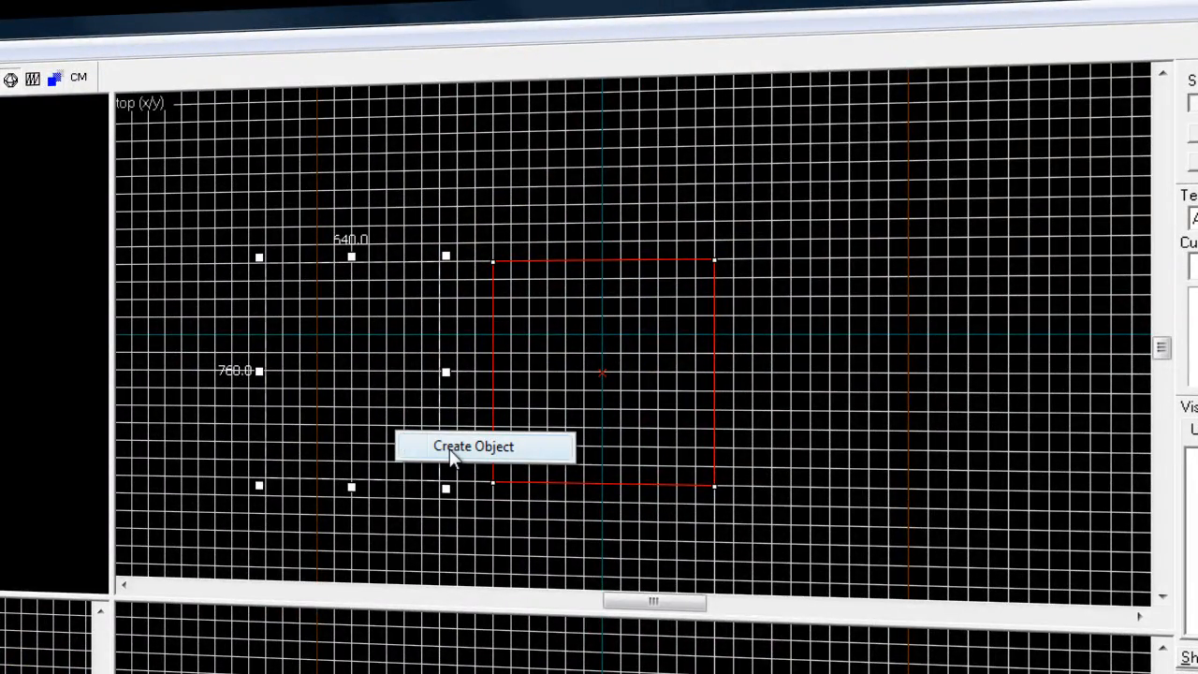
pyautogui.click(449, 449)
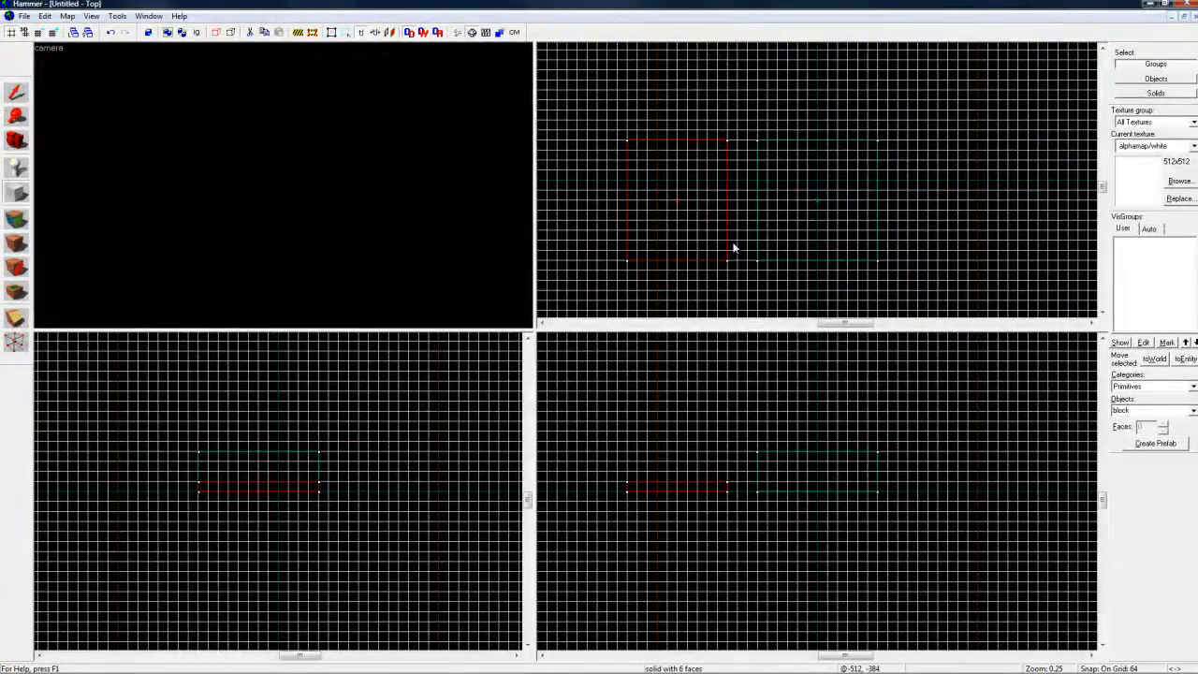
# Step: Place a camera behind the two blocks in the top view, aimed towards them, and return to the Selection tool
pyautogui.click(18, 94)
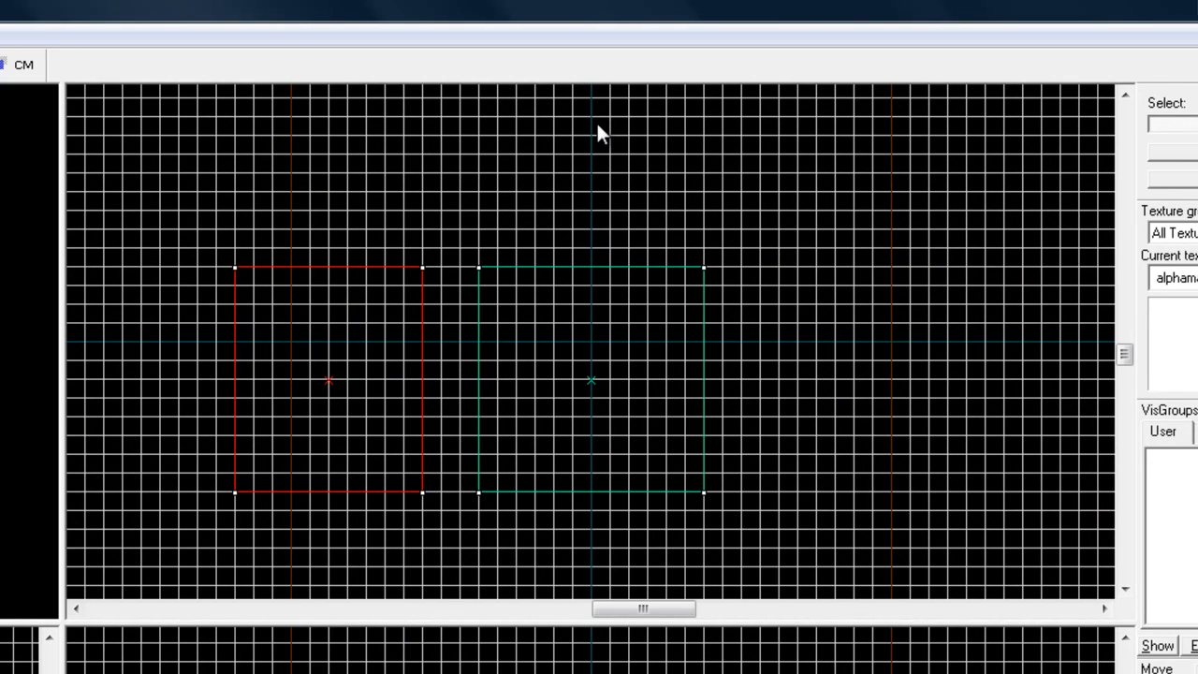
pyautogui.moveTo(596, 123); pyautogui.dragTo(497, 235)
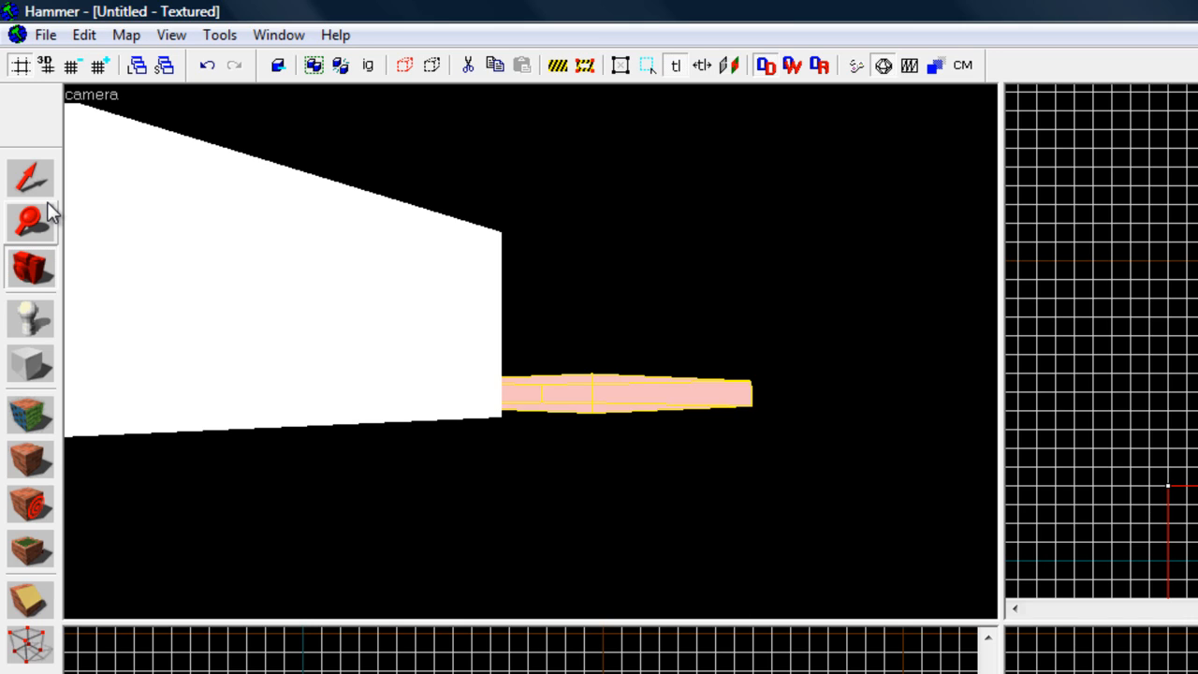
pyautogui.click(45, 191)
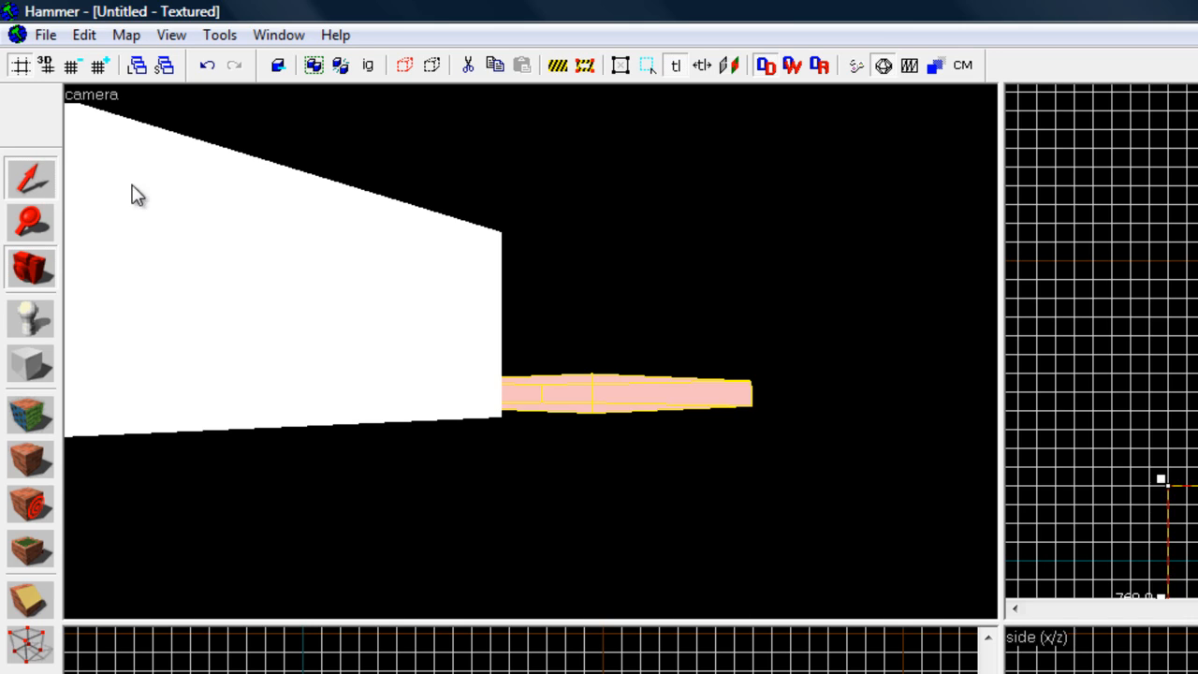
# Step: Fly the 3D camera around the two blocks to examine them from below, above and several sides
pyautogui.press('Left')
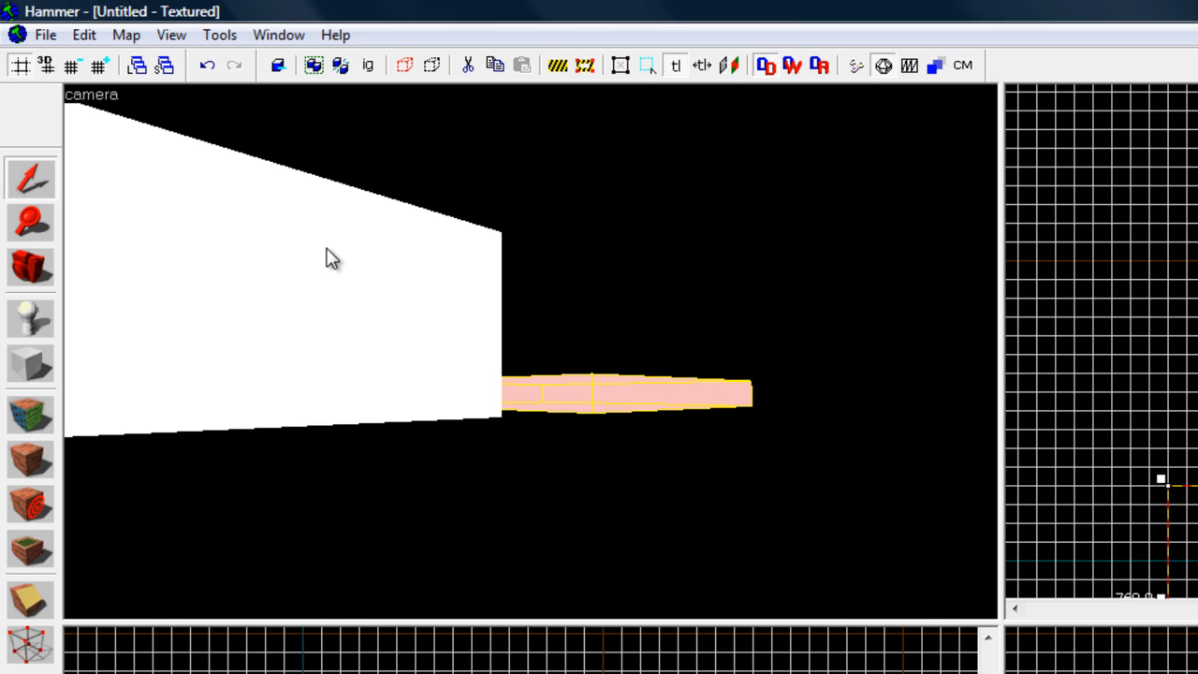
pyautogui.press('Right')
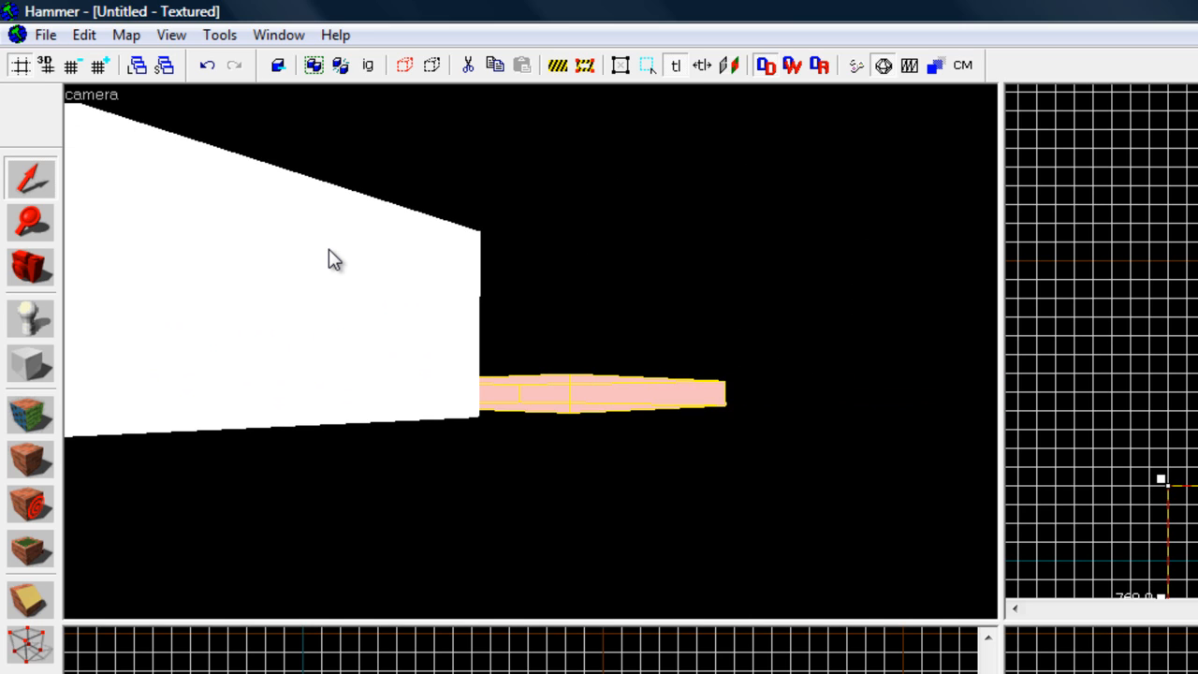
pyautogui.press('Up')
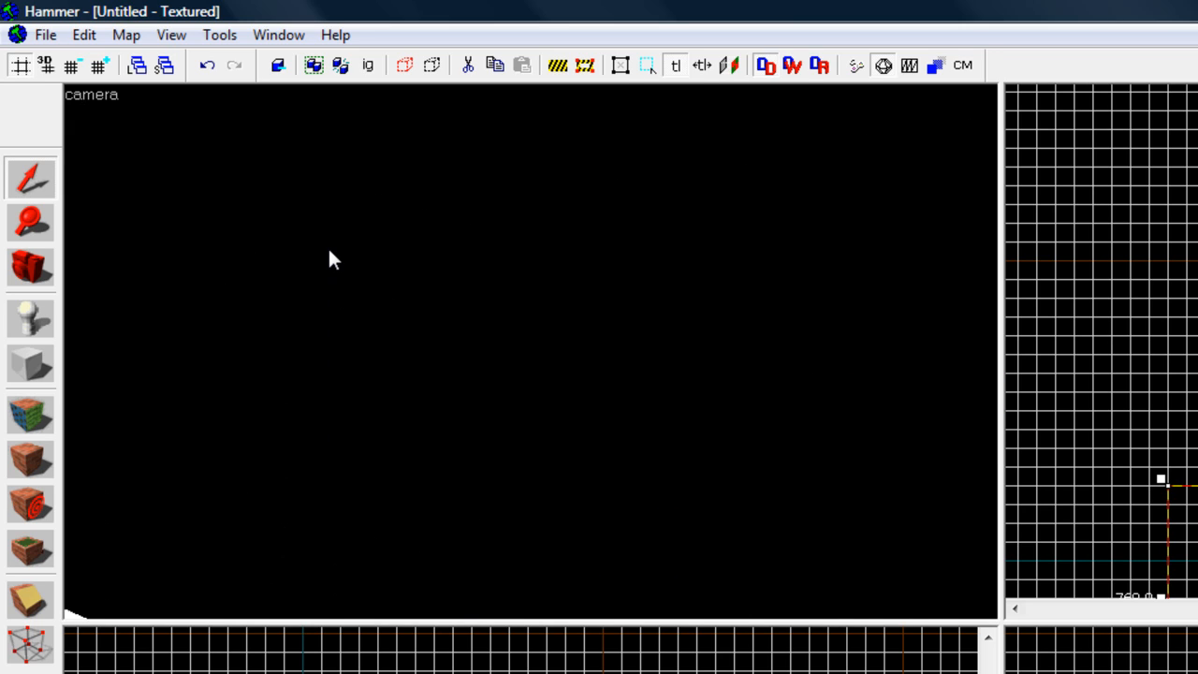
pyautogui.press('Down')
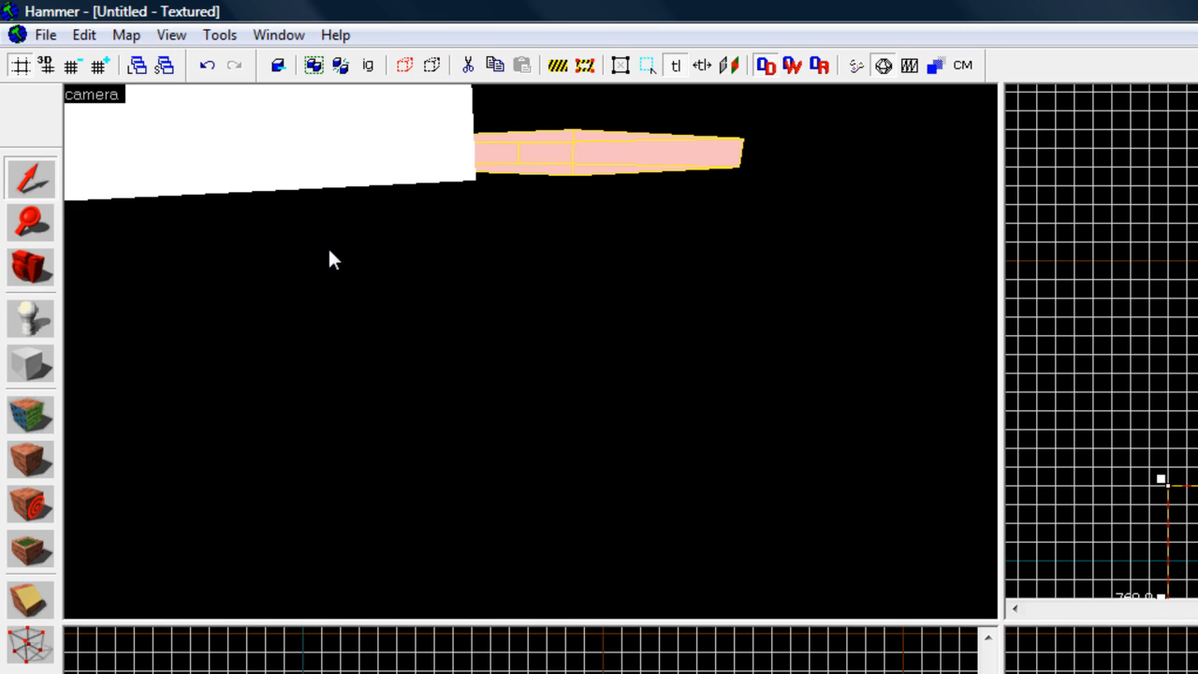
pyautogui.scroll(3, 326, 250)
pyautogui.scroll(-6, 327, 250)
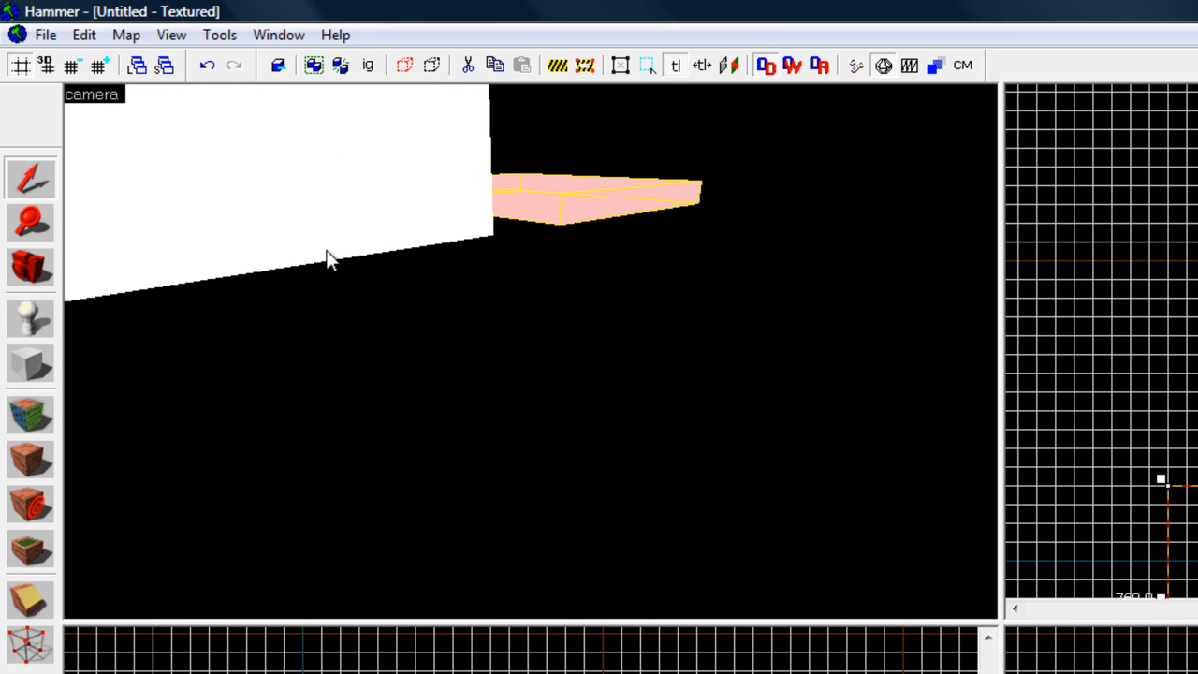
pyautogui.press('Right')
pyautogui.press('Left')
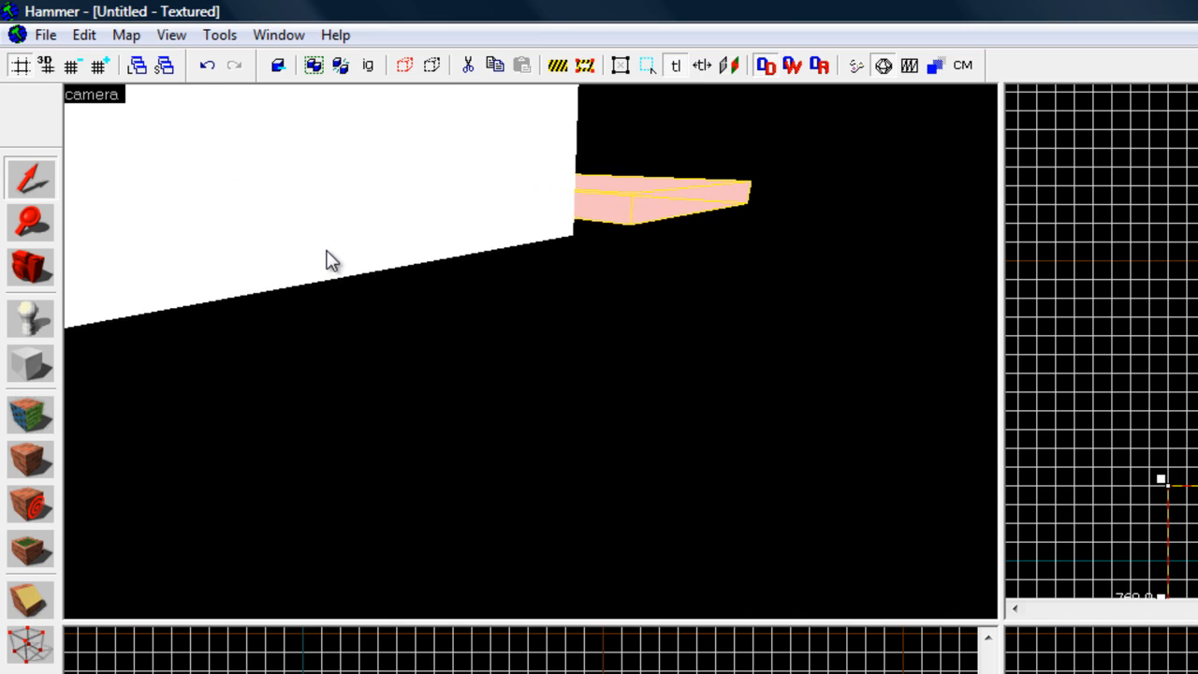
pyautogui.press('Left')
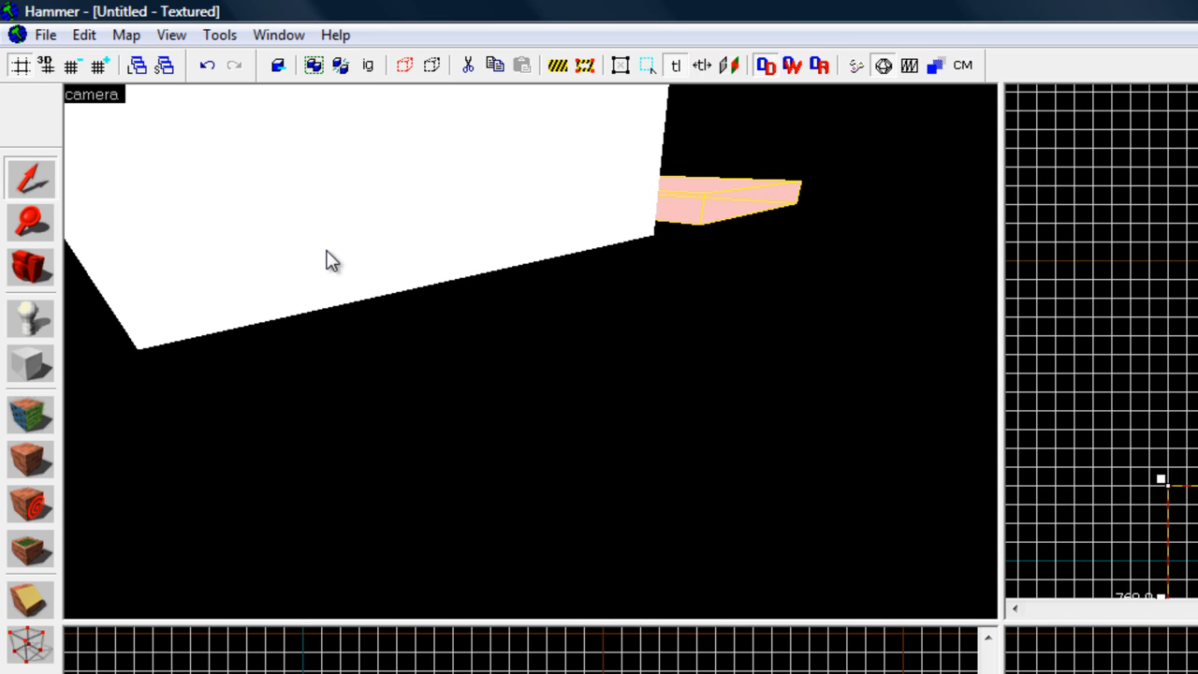
pyautogui.press('Down')
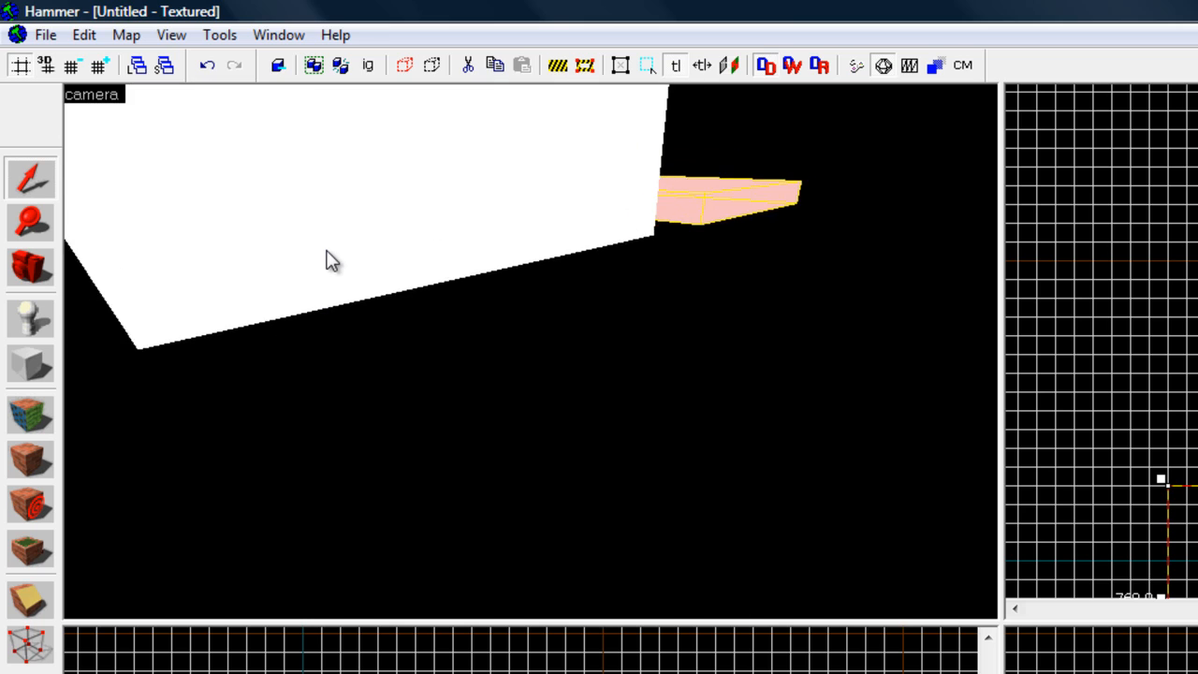
pyautogui.press('Left')
pyautogui.scroll(2, 327, 251)
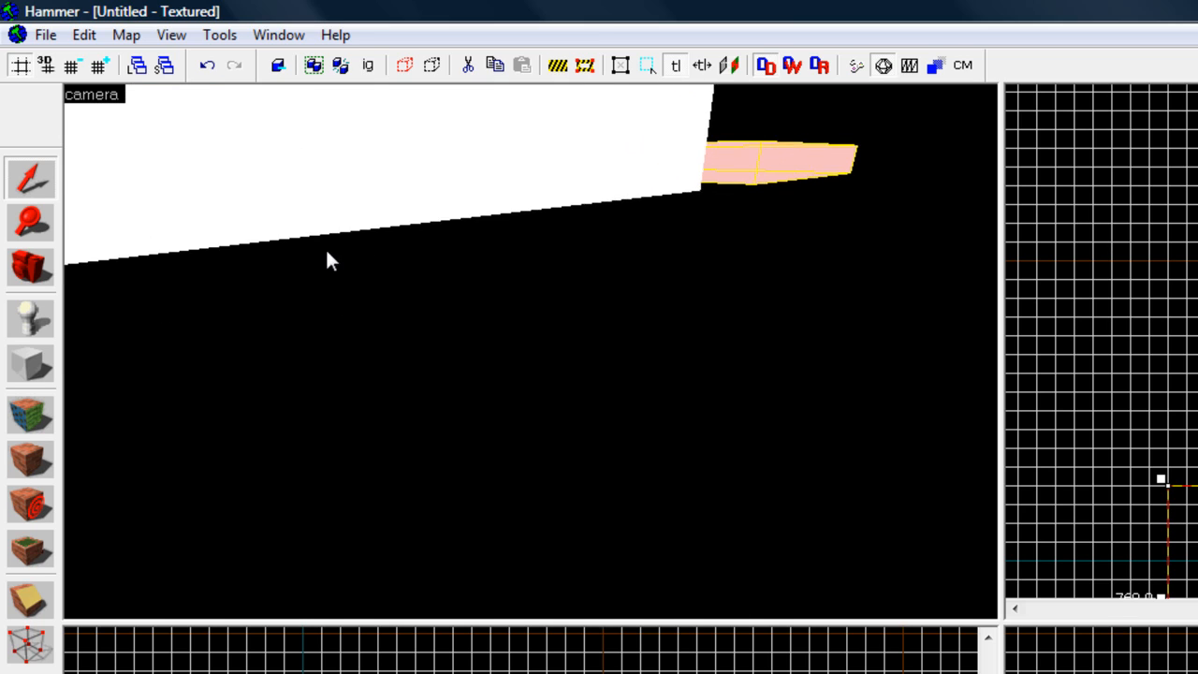
pyautogui.scroll(-6, 327, 251)
pyautogui.scroll(6, 327, 251)
pyautogui.scroll(-3, 326, 251)
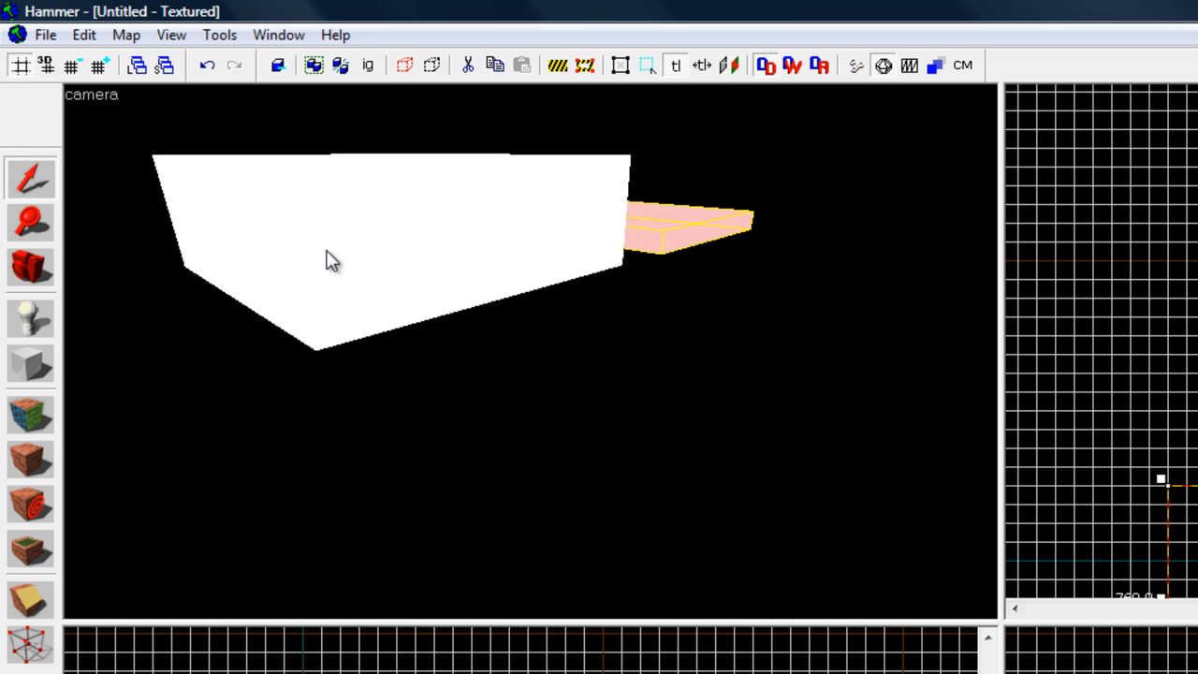
pyautogui.press('Up')
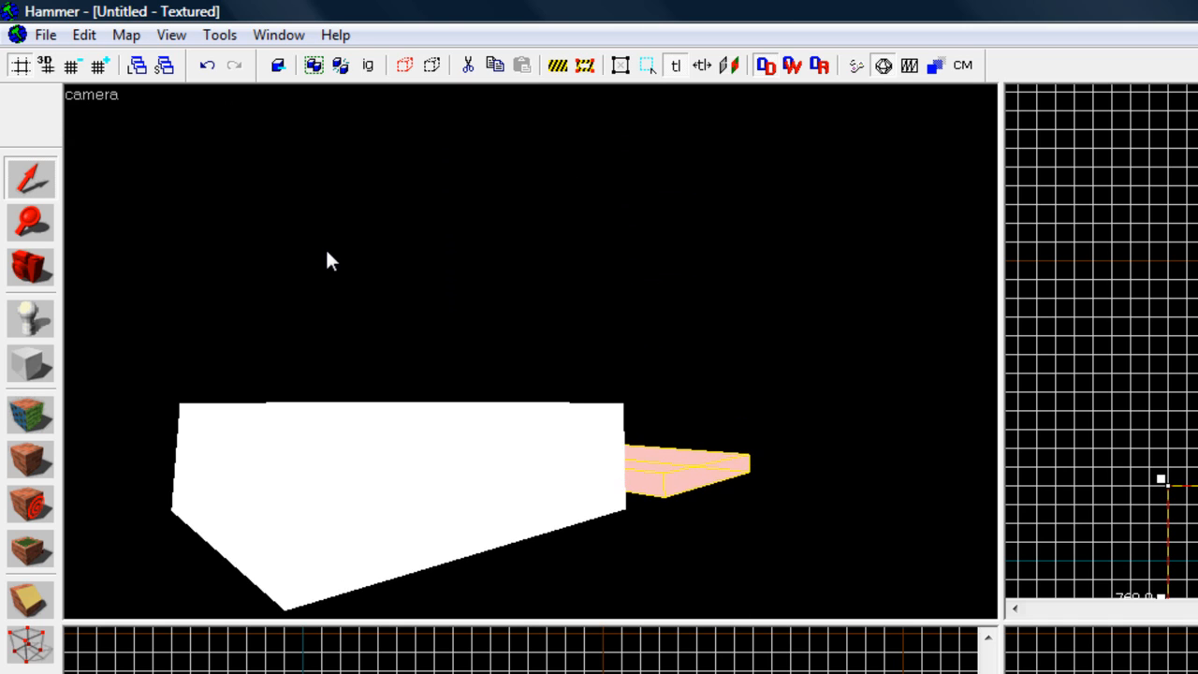
pyautogui.scroll(7, 324, 251)
pyautogui.press('Down')
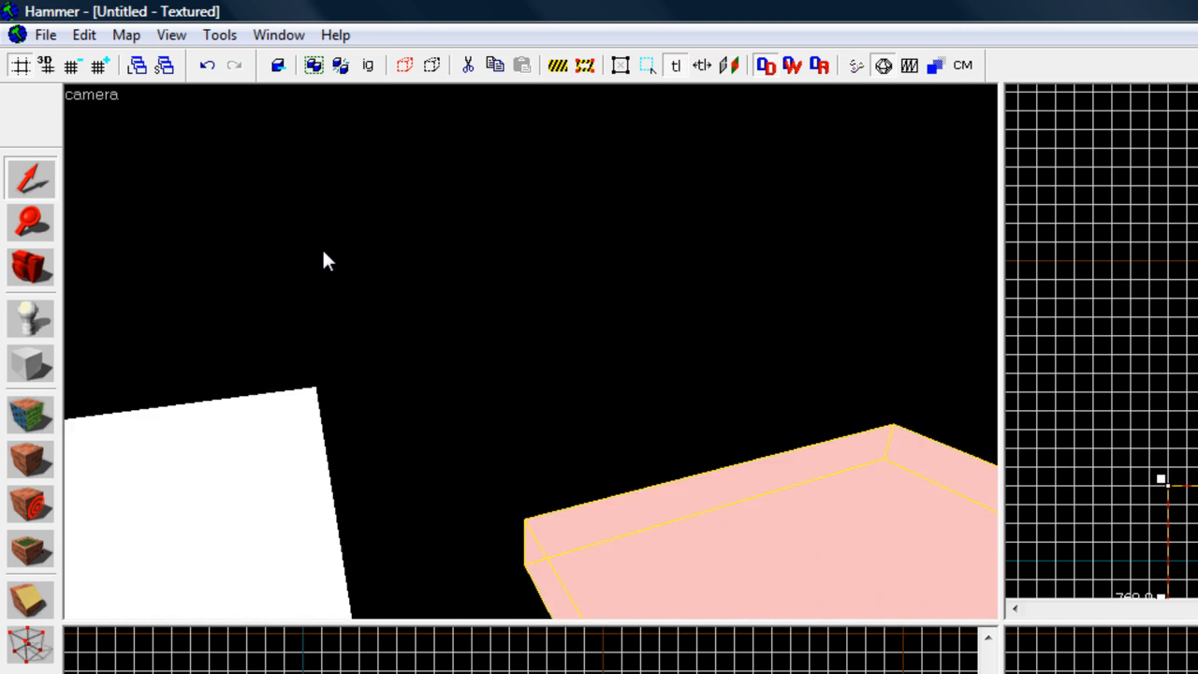
pyautogui.press('Left')
pyautogui.scroll(-4, 323, 250)
pyautogui.scroll(-3, 324, 251)
pyautogui.press('Down')
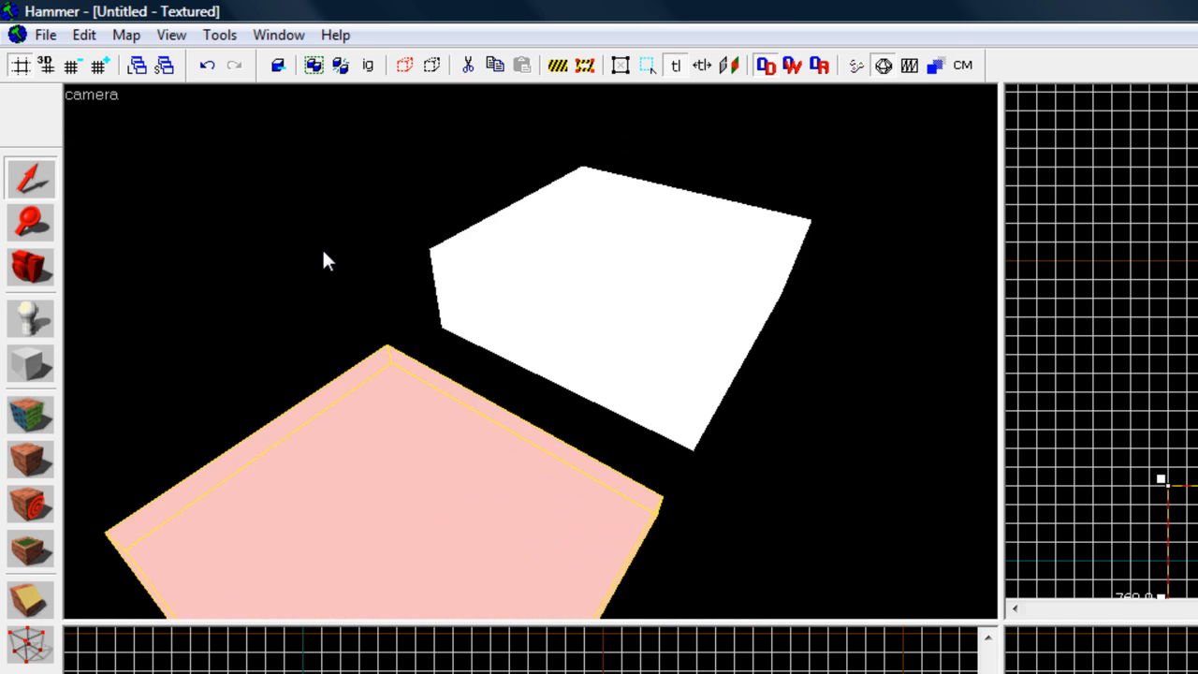
pyautogui.scroll(-3, 323, 251)
pyautogui.press('Down')
pyautogui.press('Up')
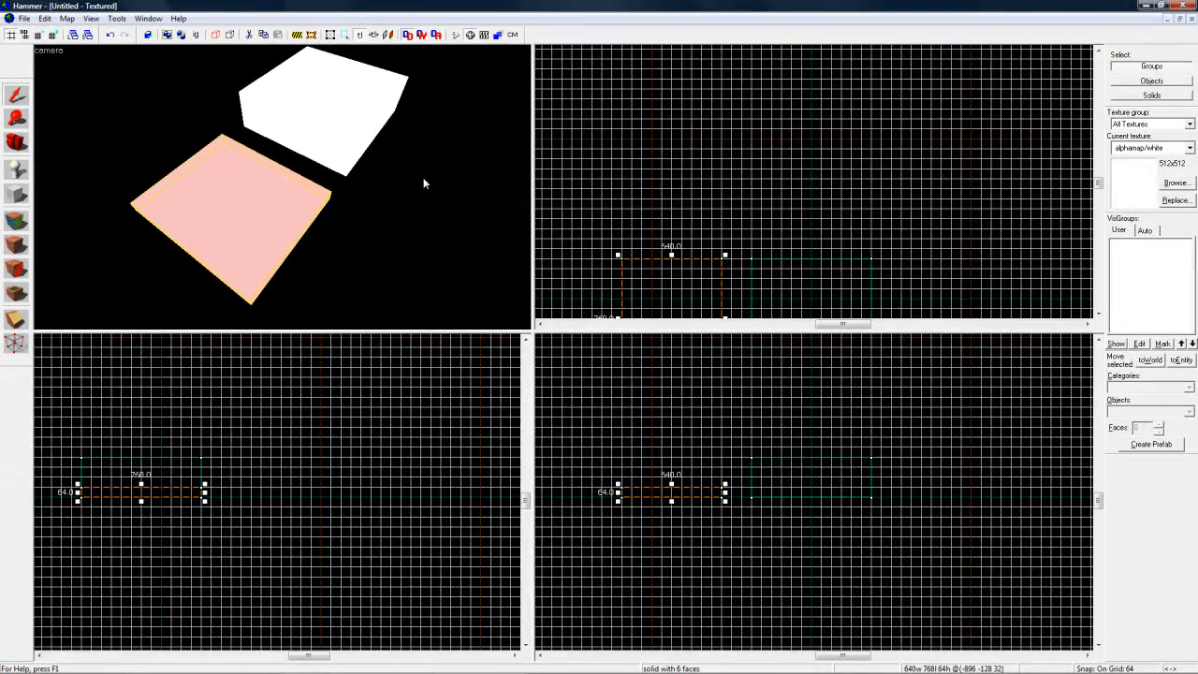
# Step: Move the 64-unit-high block over the larger block and centre it directly on its upper face
pyautogui.moveTo(697, 276); pyautogui.dragTo(824, 277)
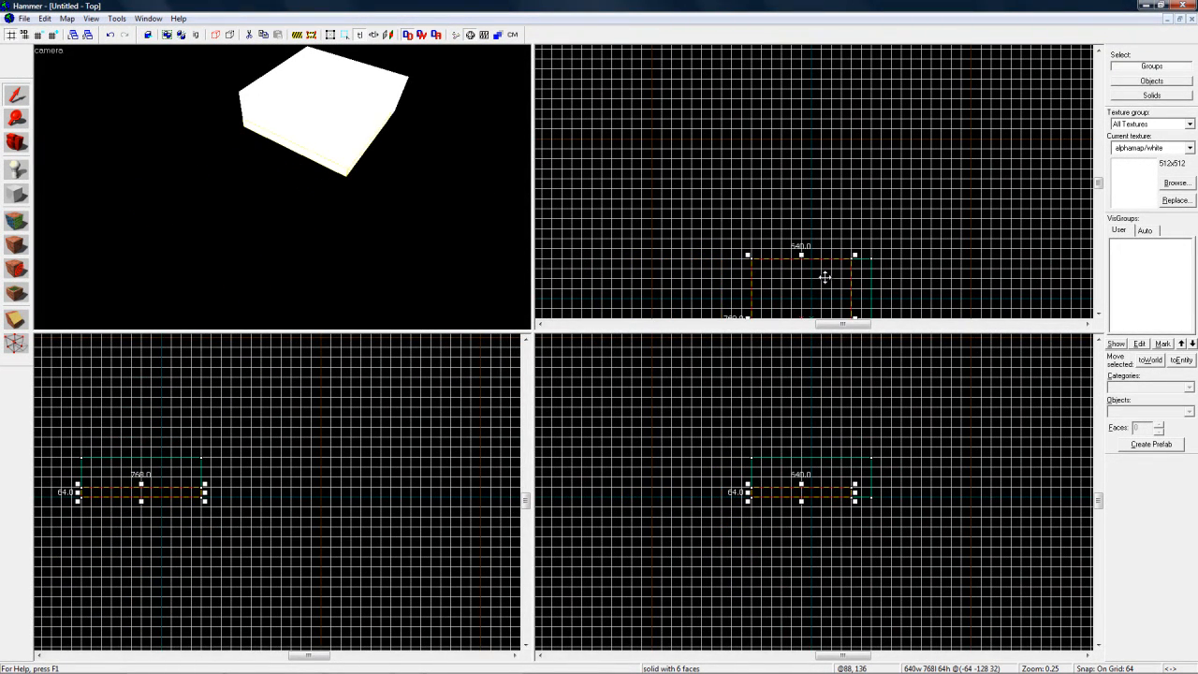
pyautogui.moveTo(828, 488)
pyautogui.mouseDown()
pyautogui.moveTo(829, 443)
pyautogui.moveTo(834, 452)
pyautogui.mouseUp()
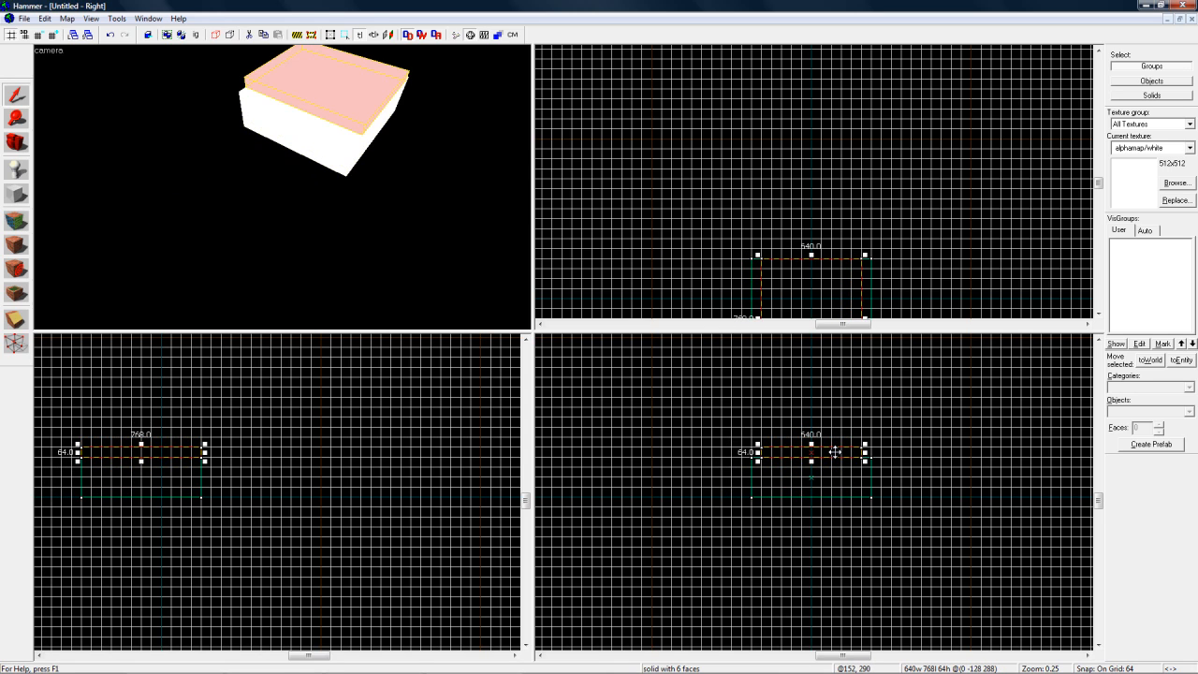
# Step: Pan the top view vertically and horizontally to examine the placement of the stacked blocks
pyautogui.scroll(-2, 825, 264)
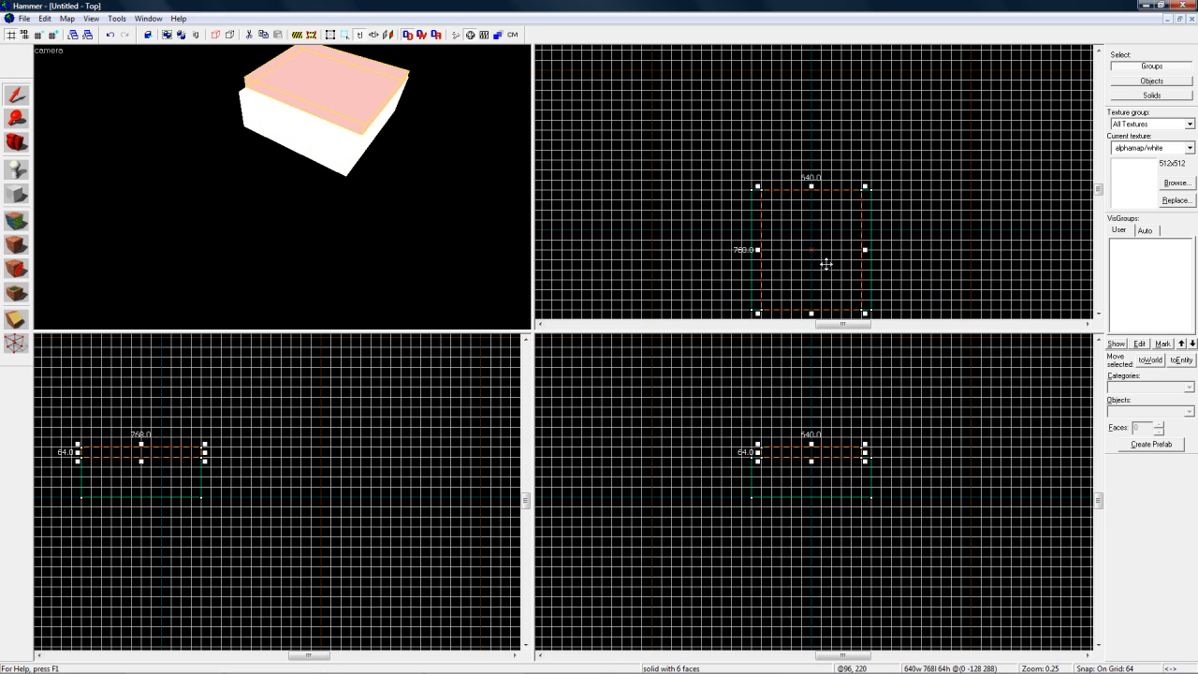
pyautogui.scroll(2, 825, 264)
pyautogui.scroll(-1, 825, 264)
pyautogui.scroll(-1, 825, 264)
pyautogui.hscroll(2, 826, 264)
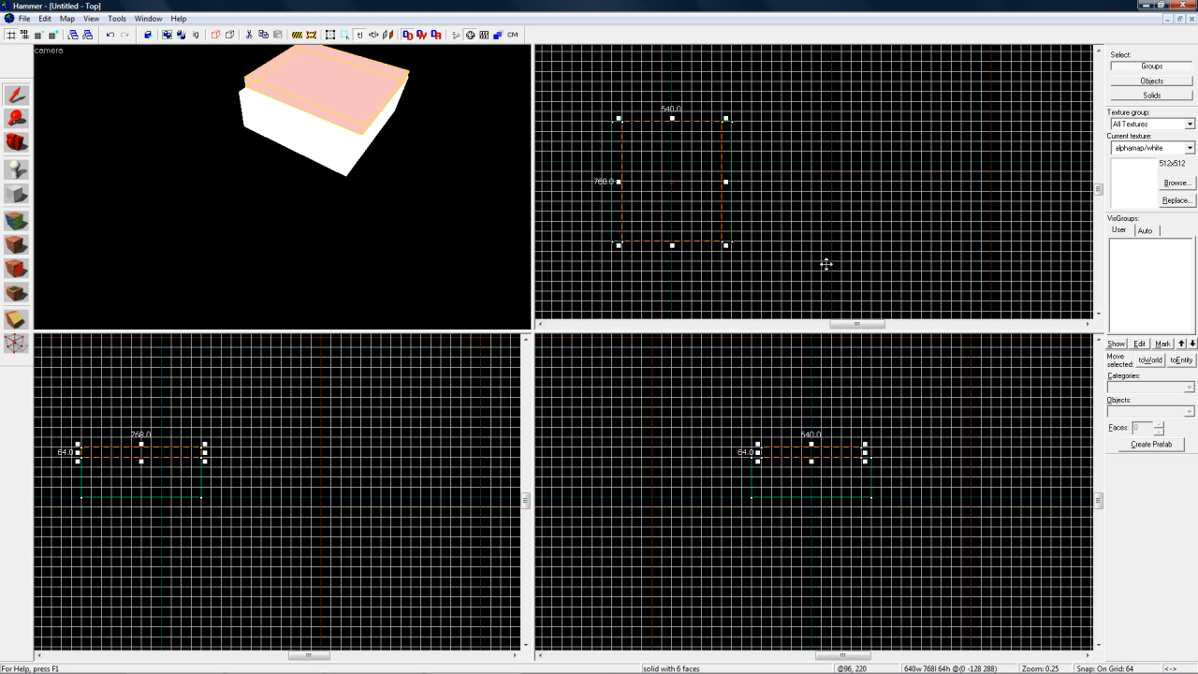
pyautogui.hscroll(-4, 825, 264)
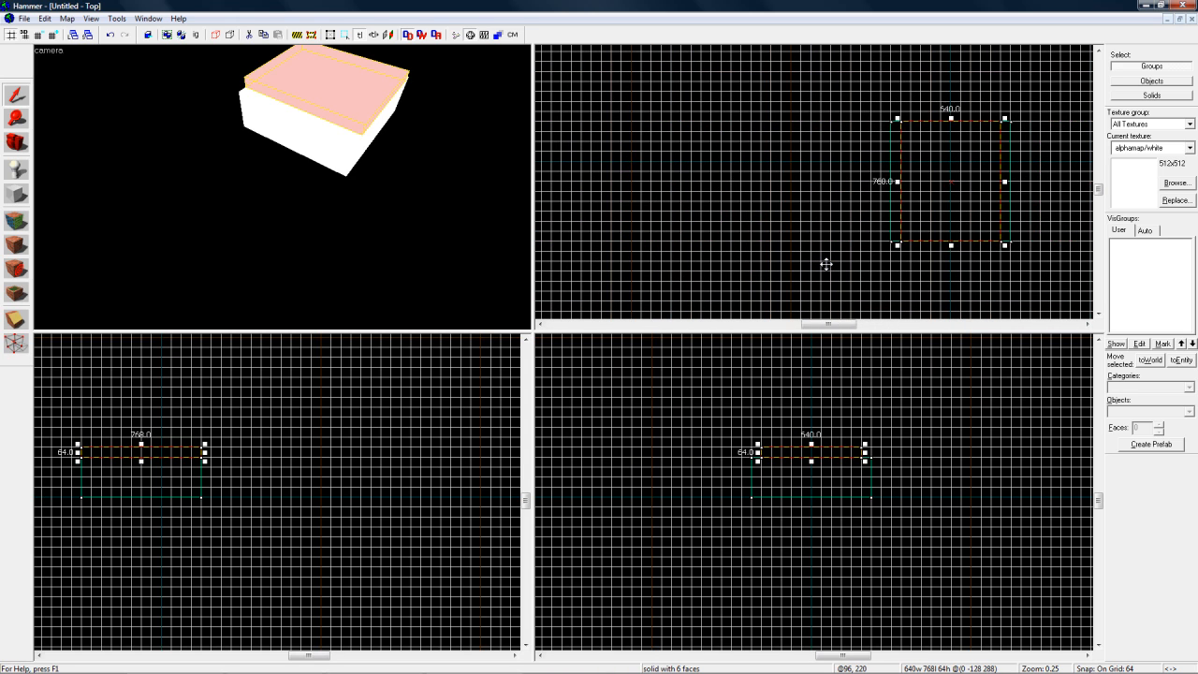
pyautogui.hscroll(2, 825, 264)
pyautogui.hscroll(-1, 825, 264)
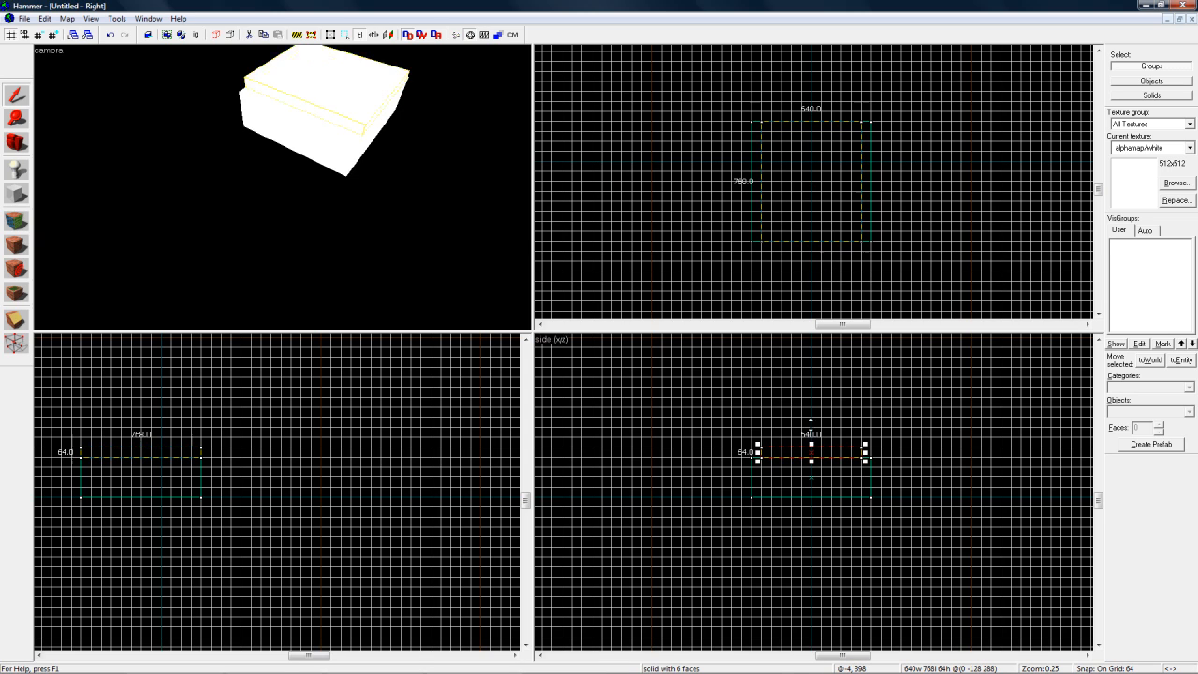
# Step: Resize the upper block in the side view to 768 units wide and 512 units high, matching the lower block's width
pyautogui.moveTo(810, 443); pyautogui.dragTo(810, 373)
pyautogui.moveTo(758, 417); pyautogui.dragTo(751, 418)
pyautogui.moveTo(862, 416); pyautogui.dragTo(862, 414)
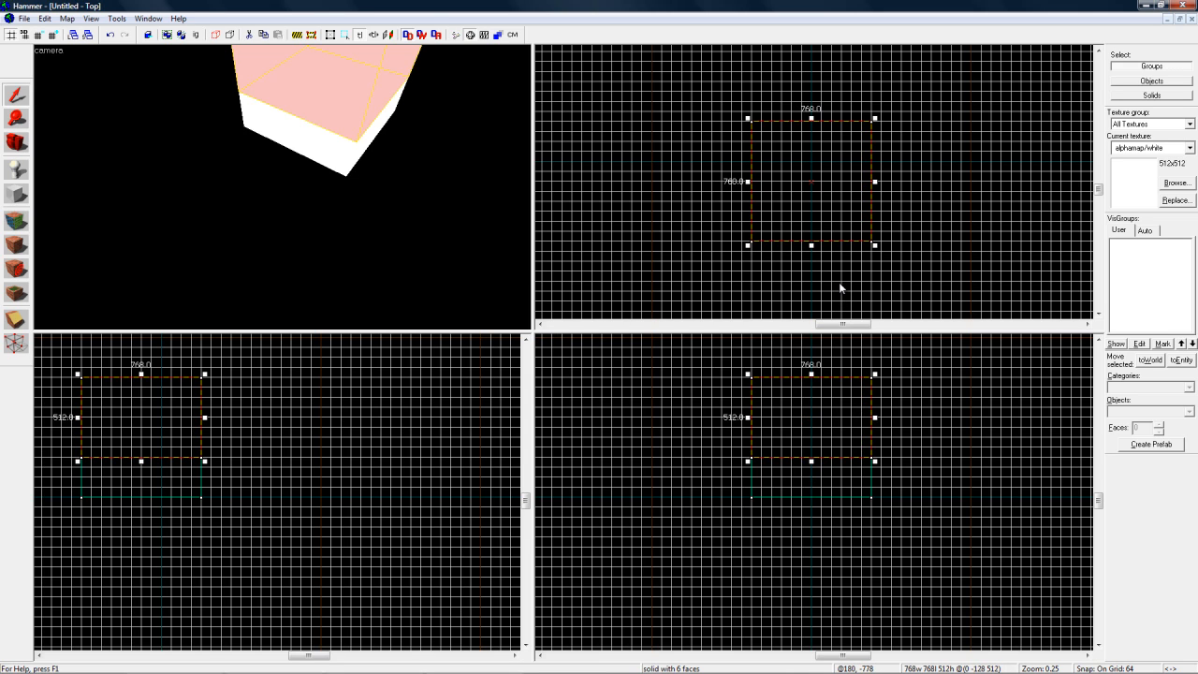